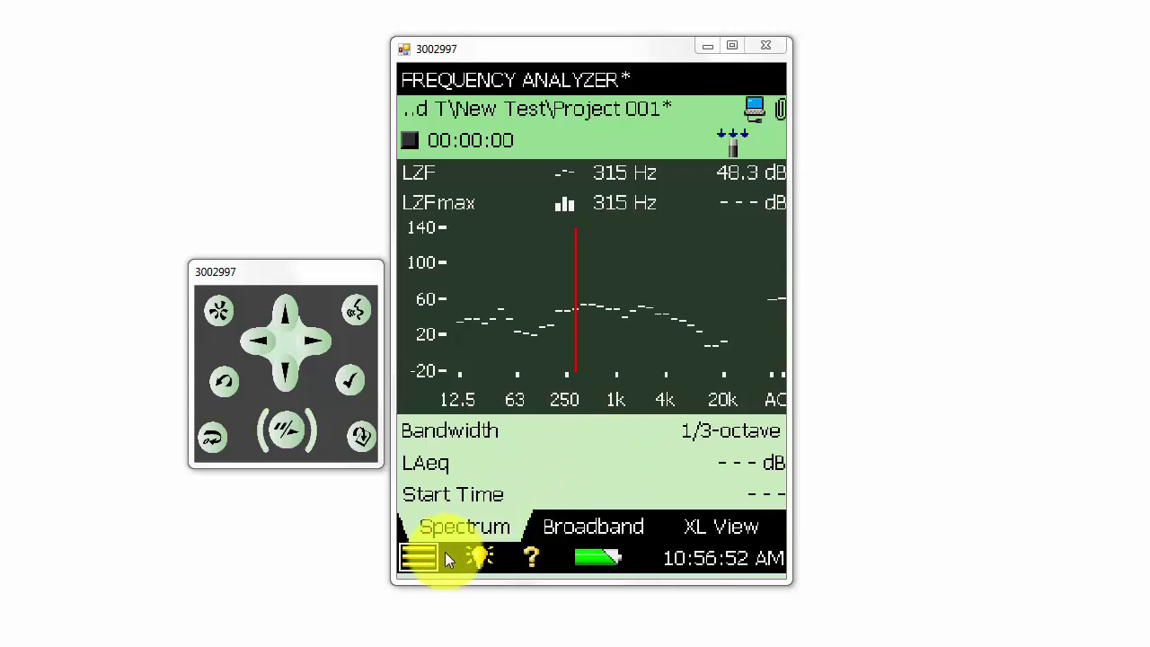
Step: Open the Transducers database from the main menu, showing the five existing transducers
left_click(422, 559)
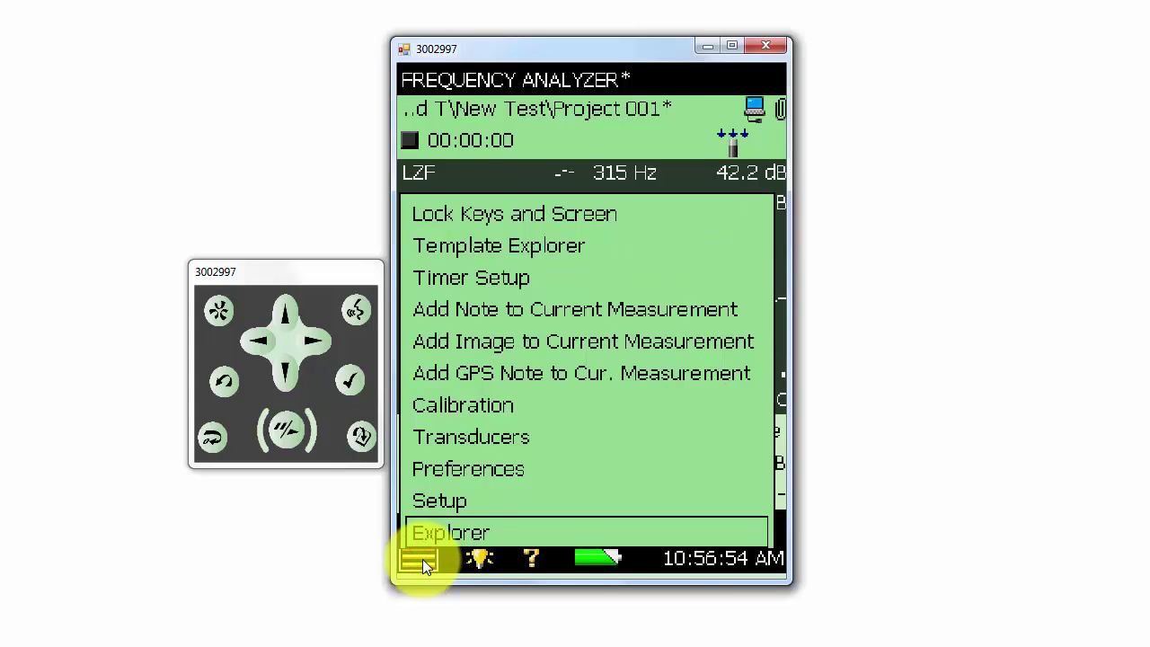
left_click(510, 443)
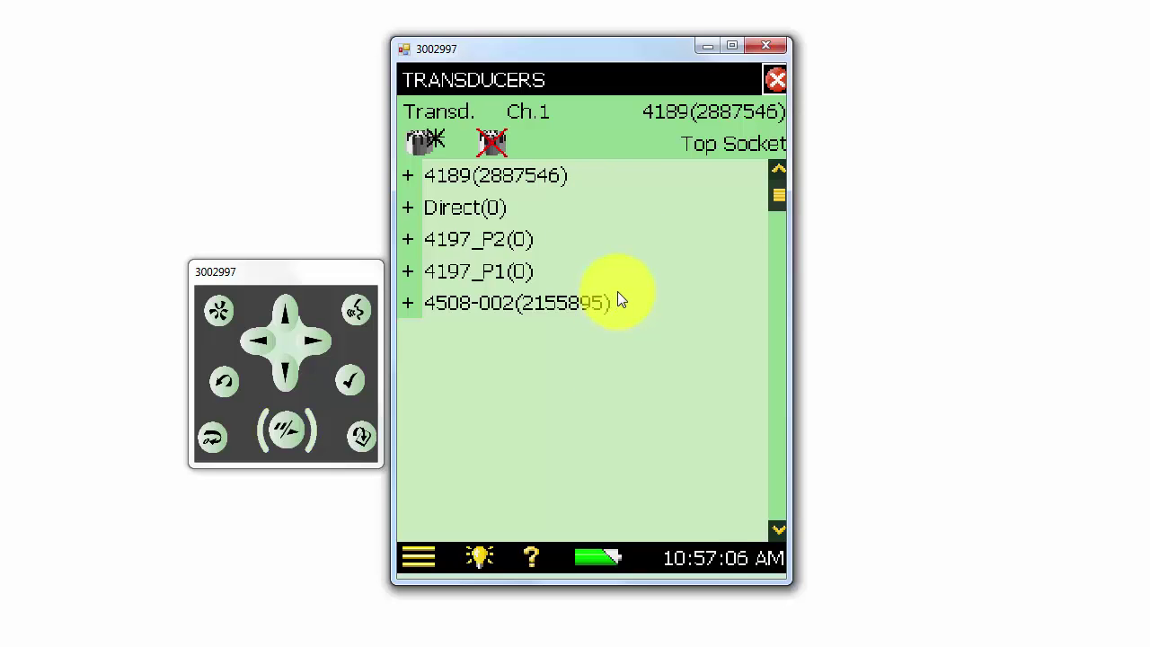
Step: Add a new Microphone transducer entry, 4189(0), and acknowledge the information notice
left_click(423, 146)
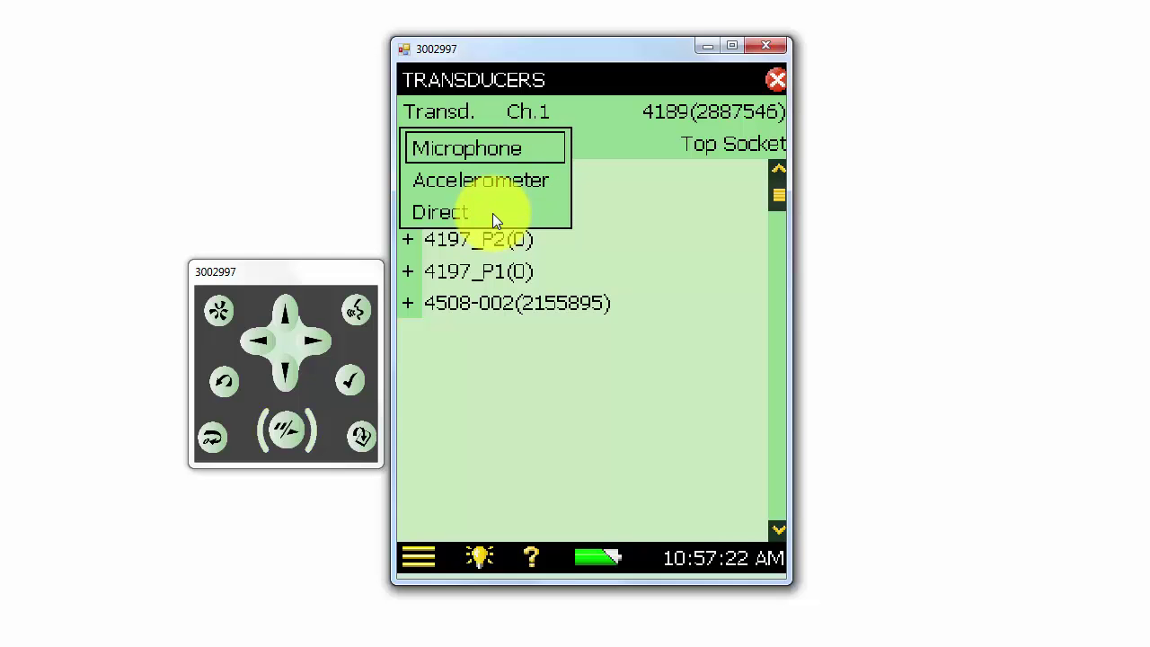
left_click(525, 147)
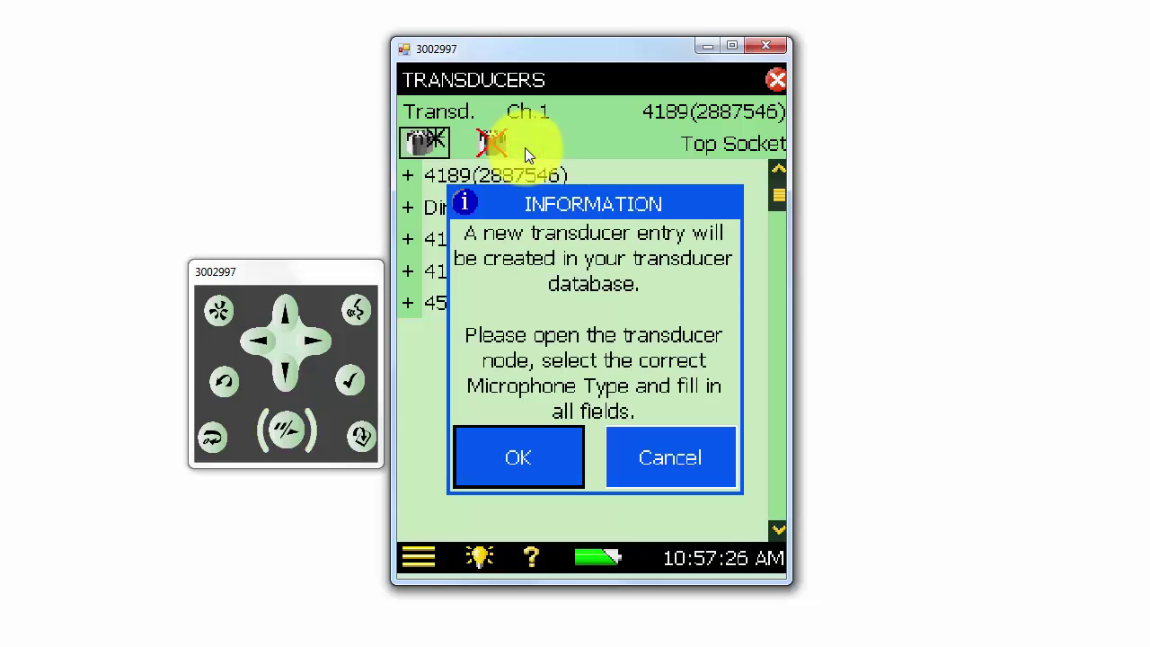
left_click(557, 459)
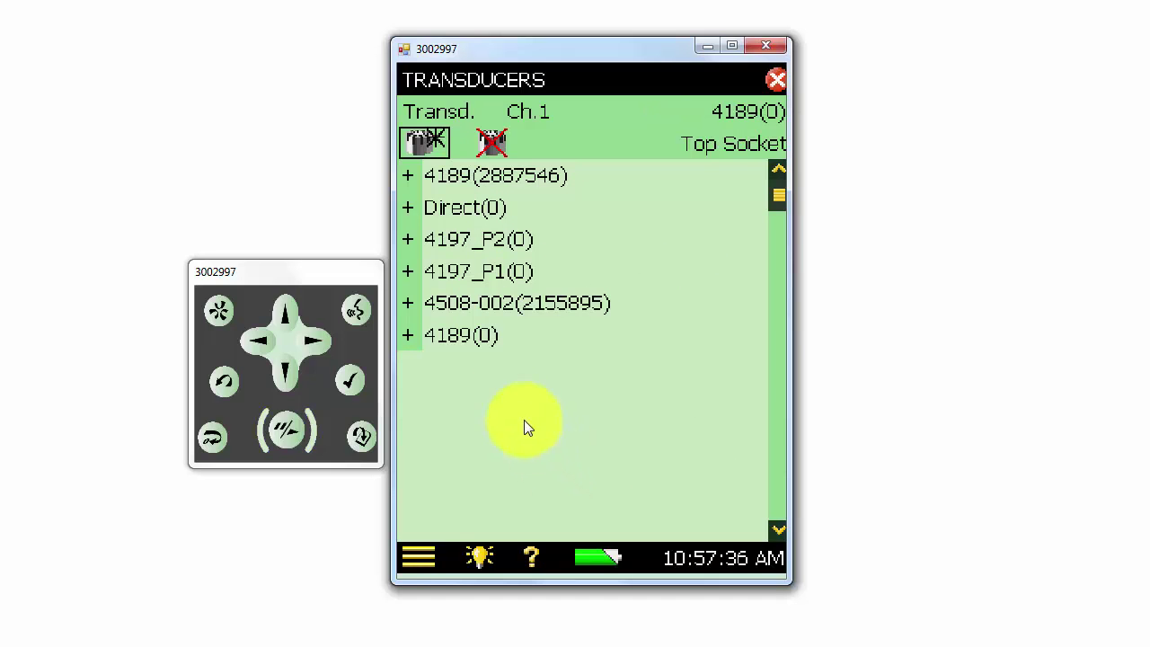
Step: Expand the 4189(0) entry and change its Microphone Type to Unknown
left_click(412, 336)
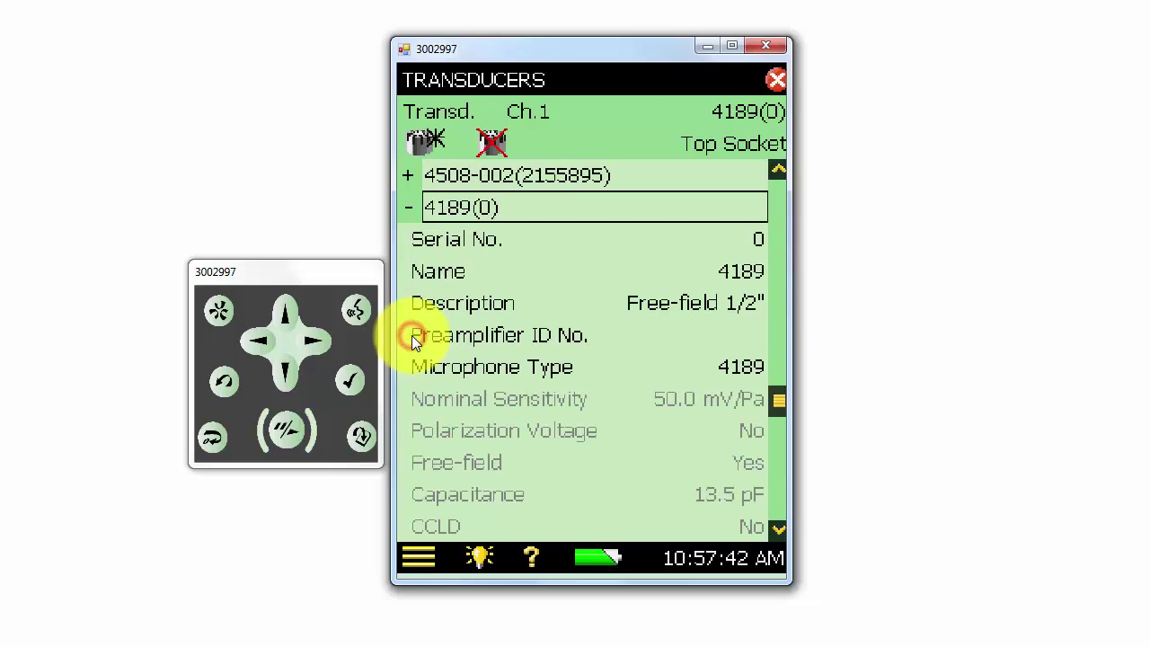
left_click(759, 367)
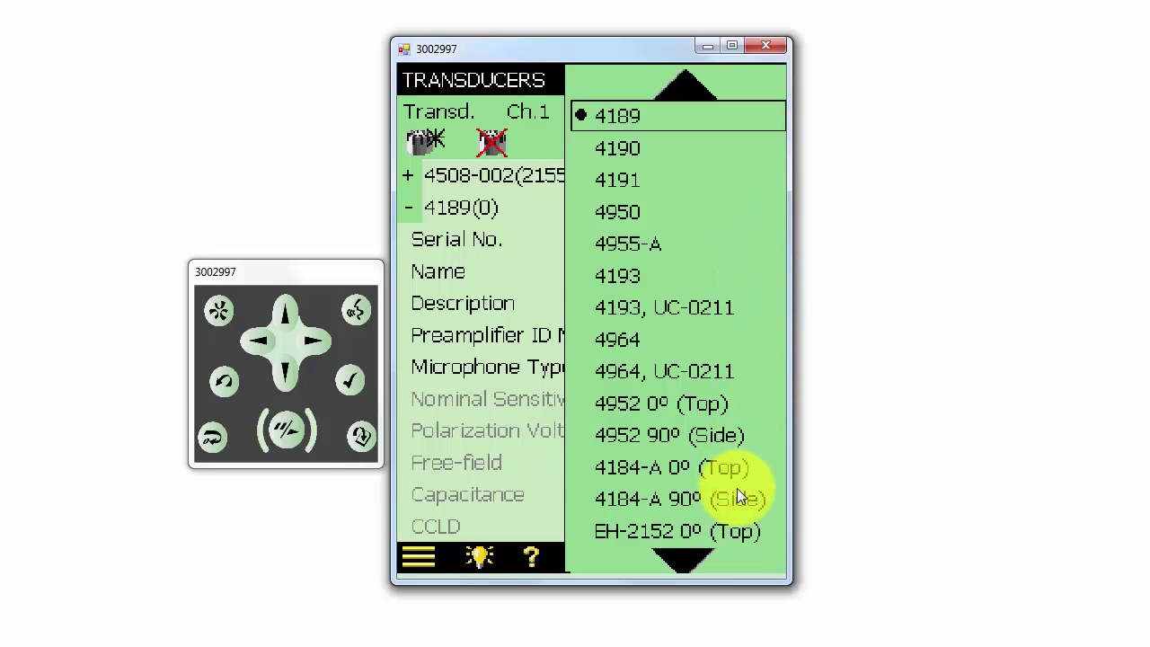
left_click(692, 554)
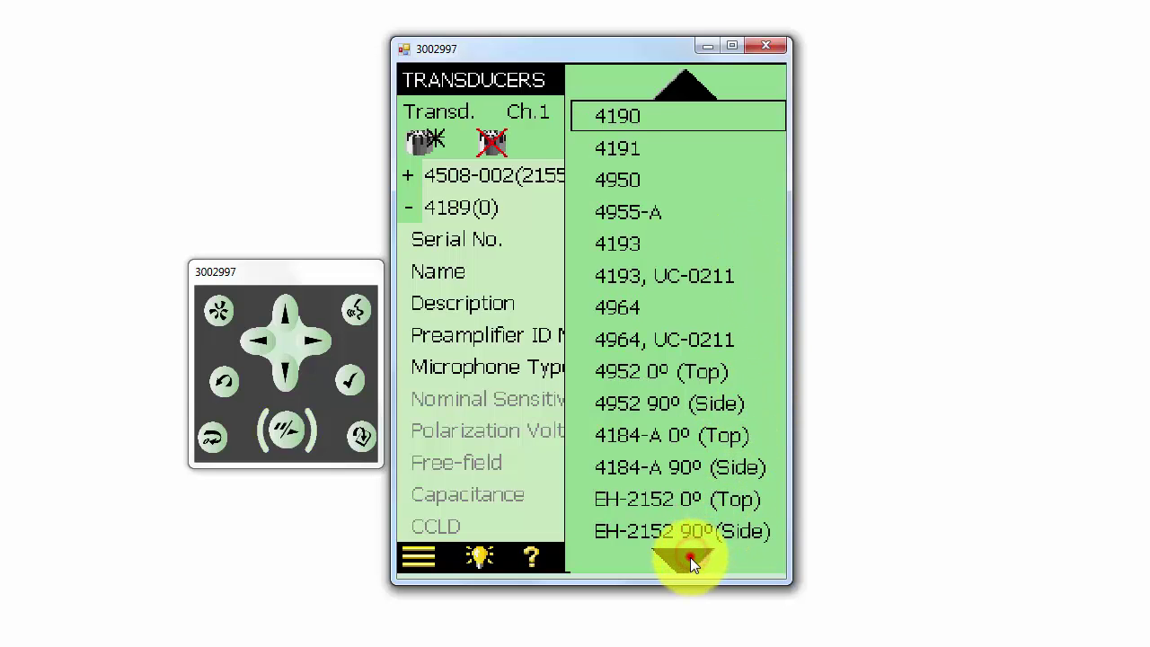
left_click(690, 557)
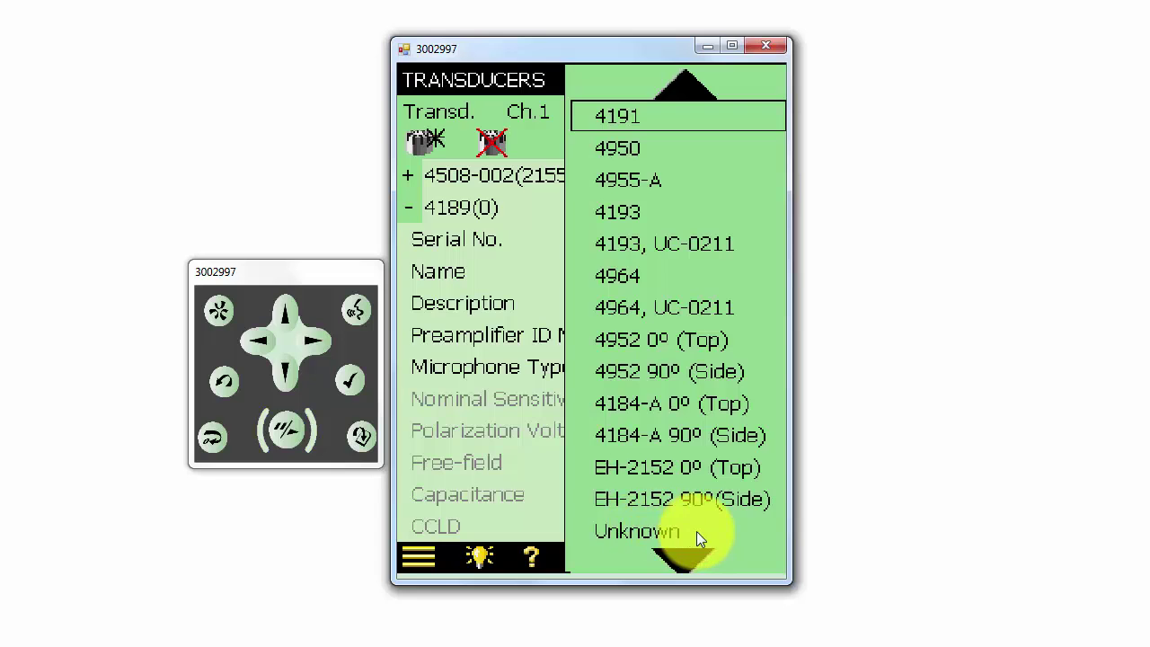
left_click(675, 531)
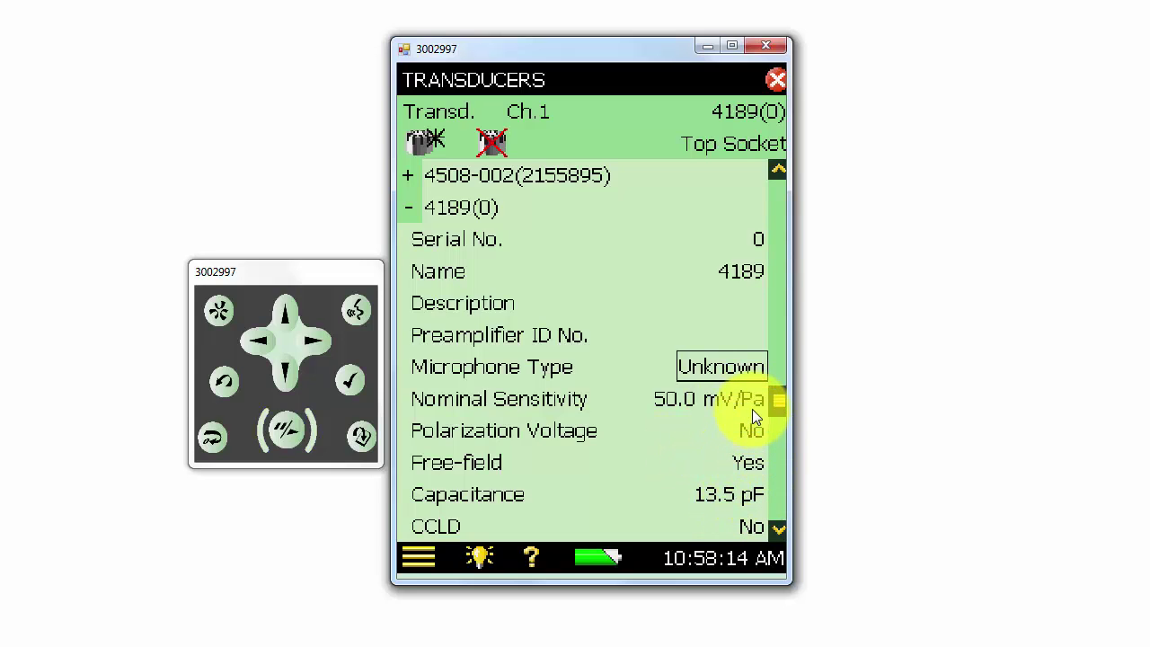
Step: Rename the new microphone from 4189 to 4188
left_click(753, 278)
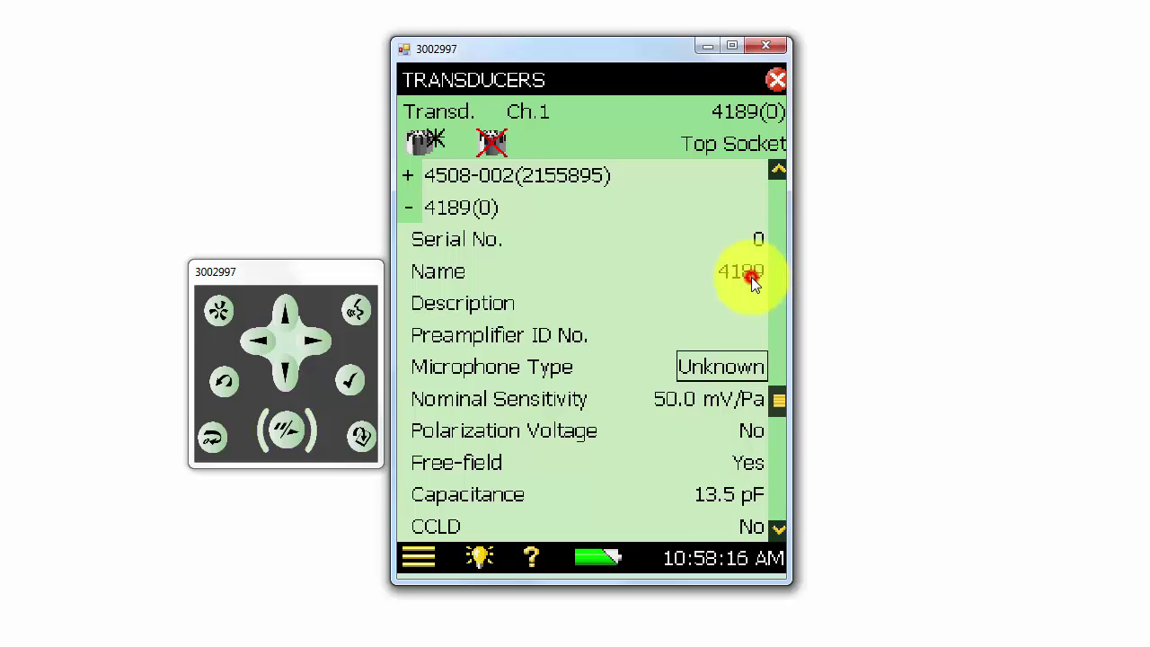
left_click(768, 81)
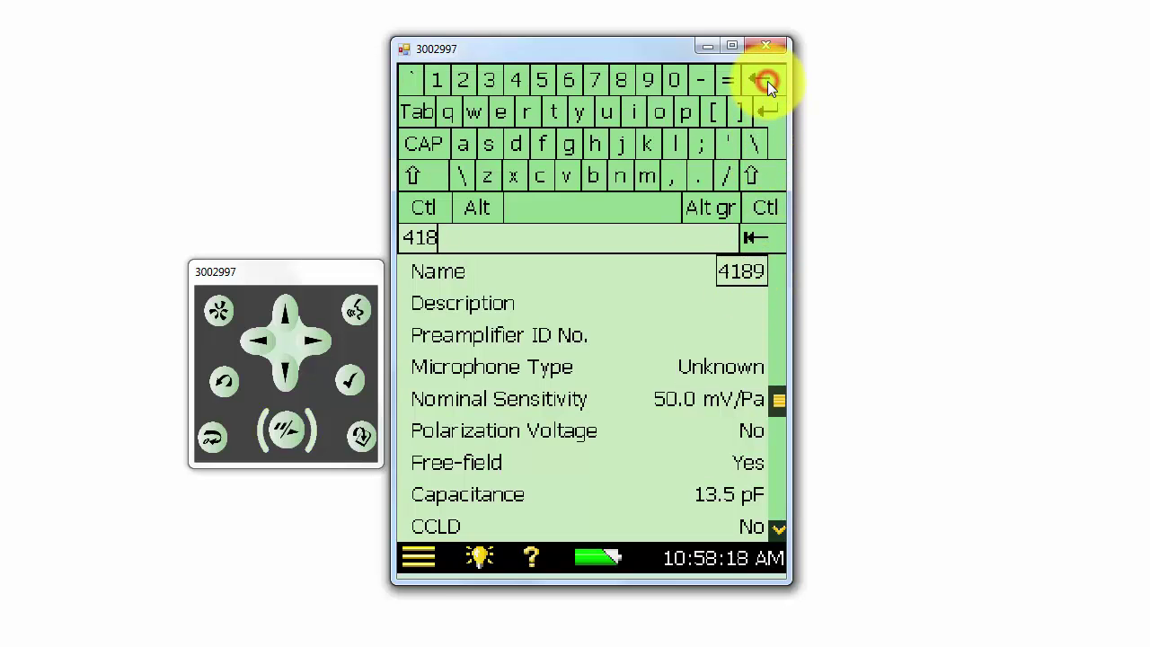
left_click(624, 81)
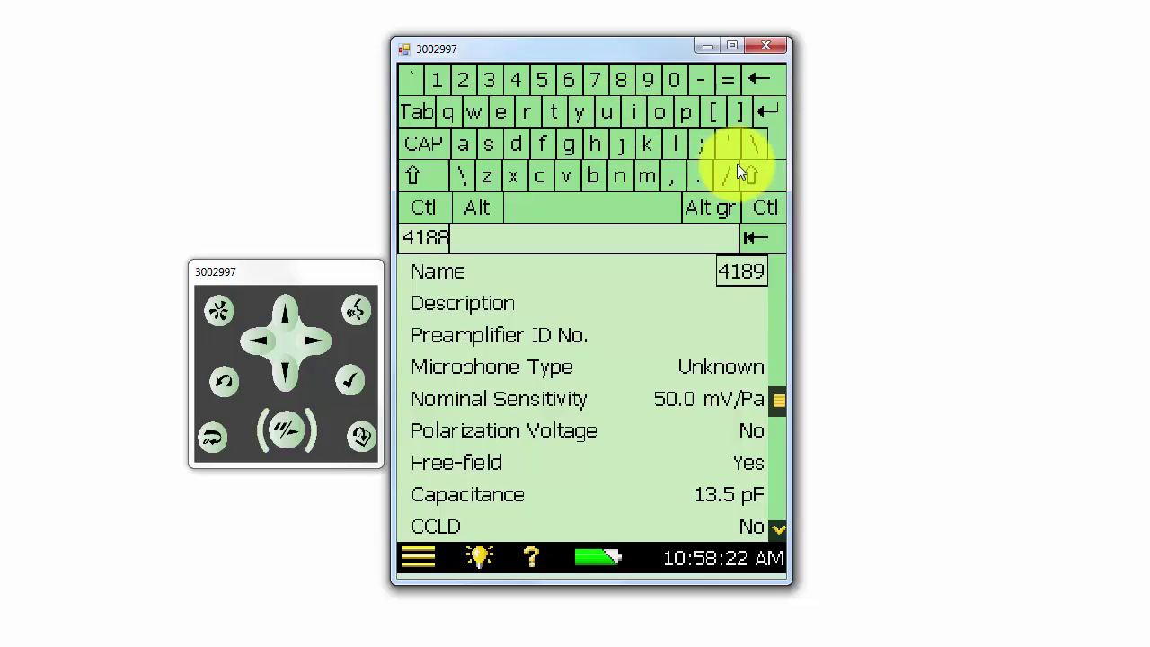
left_click(773, 121)
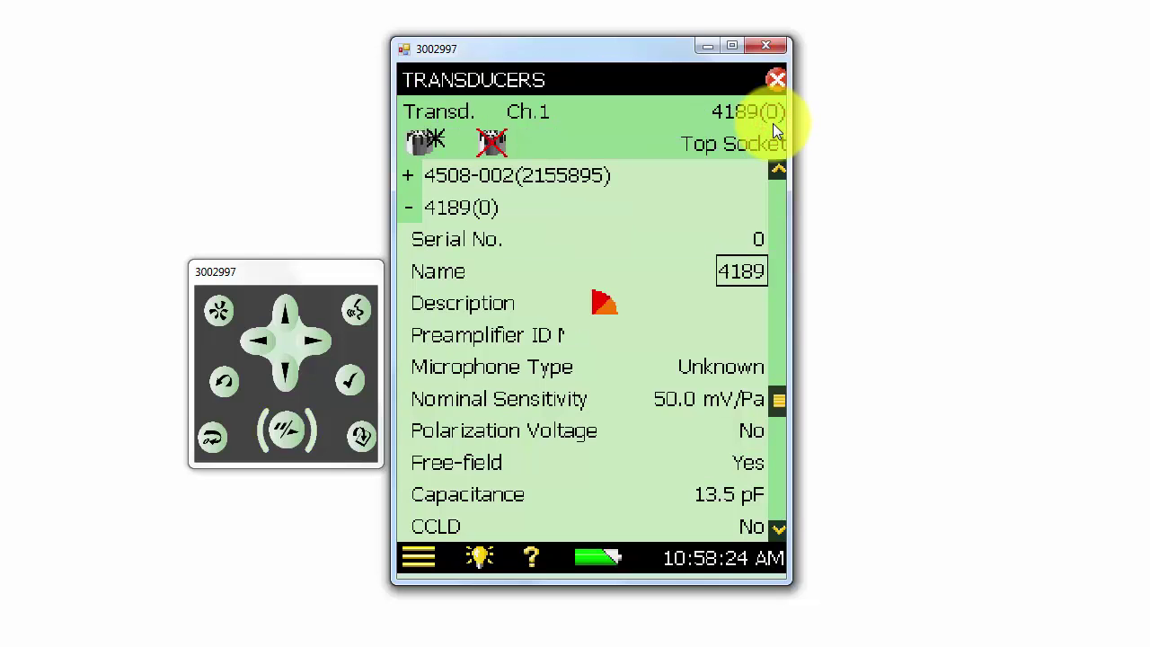
Step: Replace the serial number 0 with 123
left_click(761, 237)
left_click(758, 272)
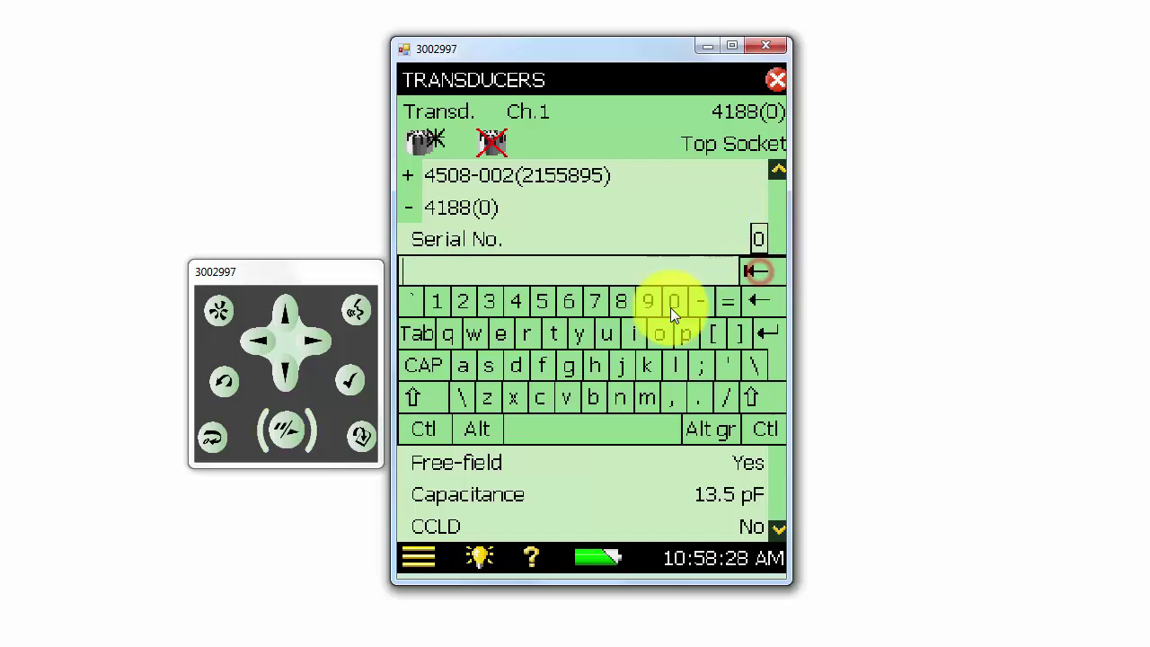
left_click(436, 302)
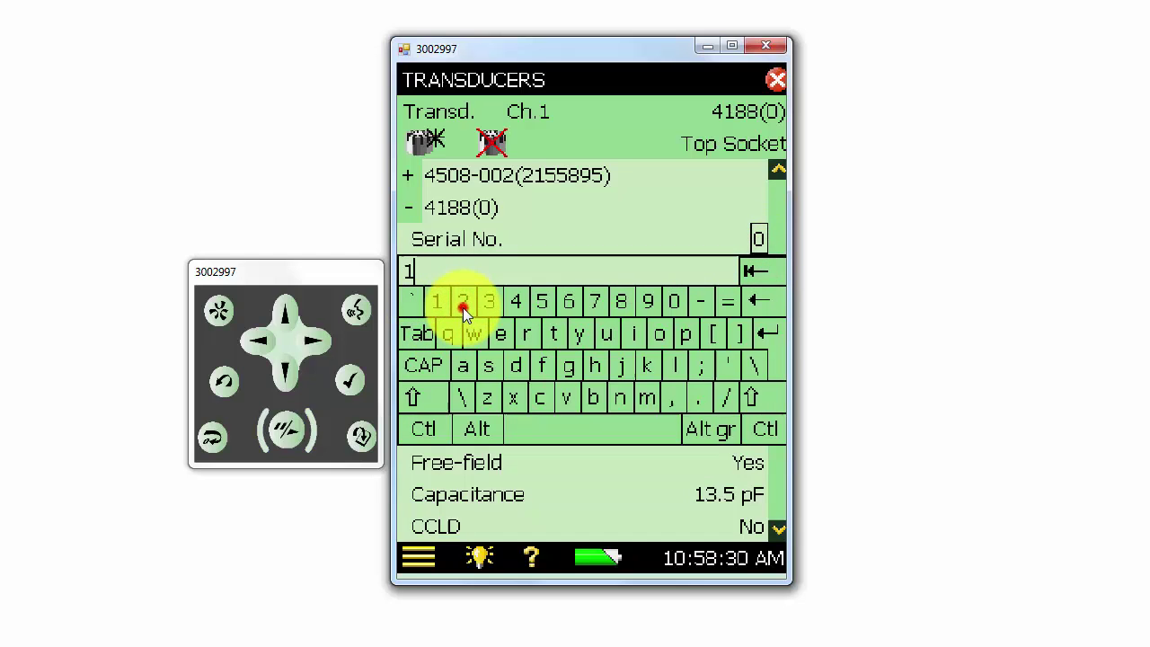
left_click(463, 308)
left_click(489, 306)
left_click(776, 333)
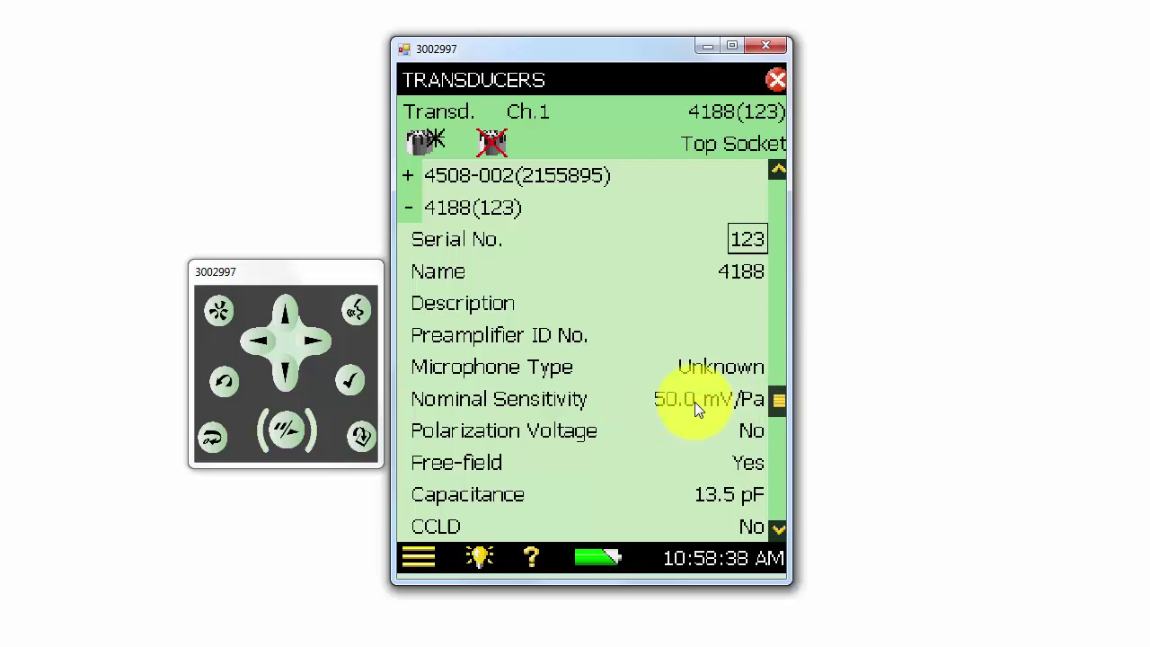
Step: Change the 4188 microphone's Nominal Sensitivity from 50.0 to 31.6 mV/Pa
left_click(695, 401)
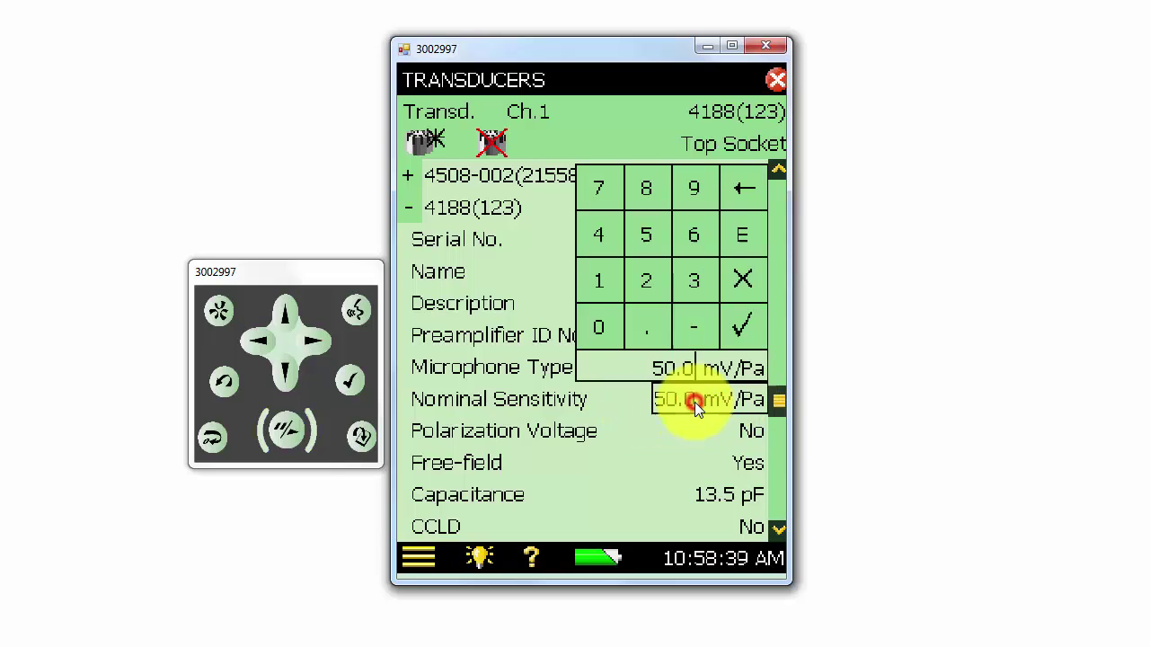
left_click(746, 190)
left_click(745, 189)
left_click(746, 190)
left_click(746, 190)
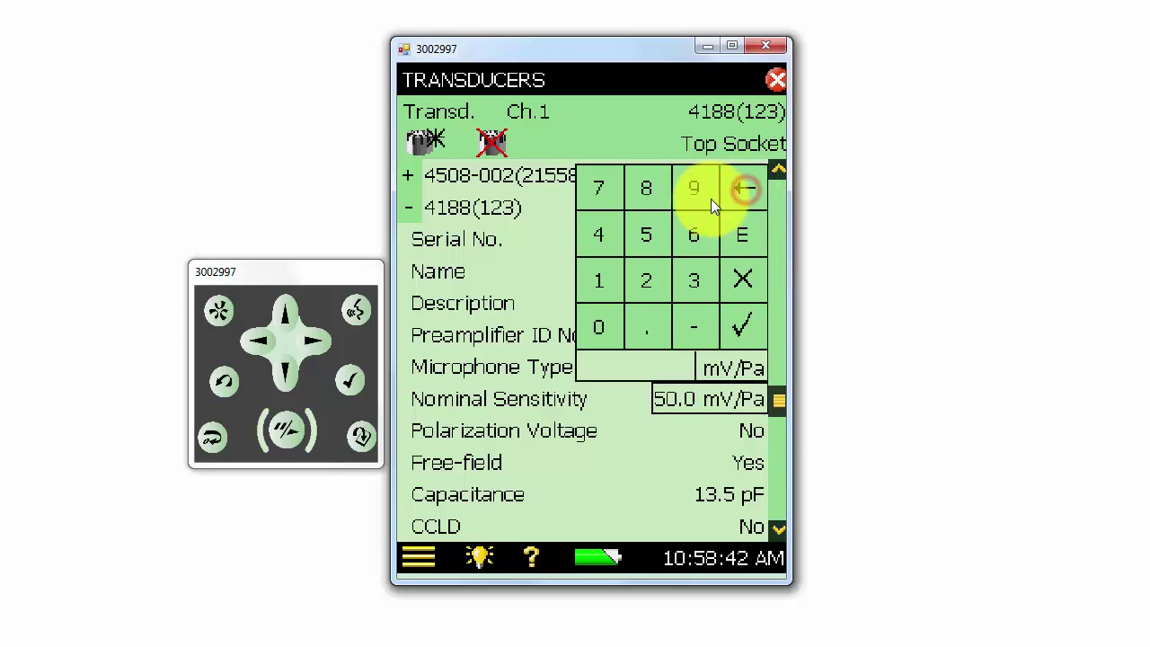
left_click(694, 280)
left_click(601, 279)
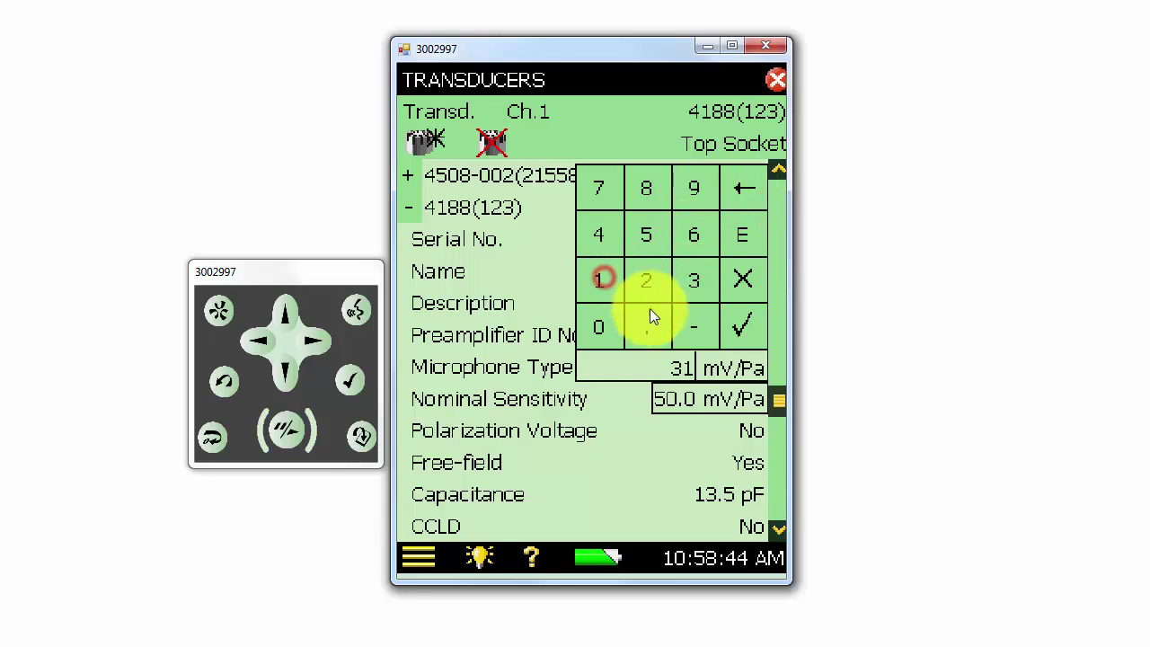
left_click(649, 323)
left_click(690, 237)
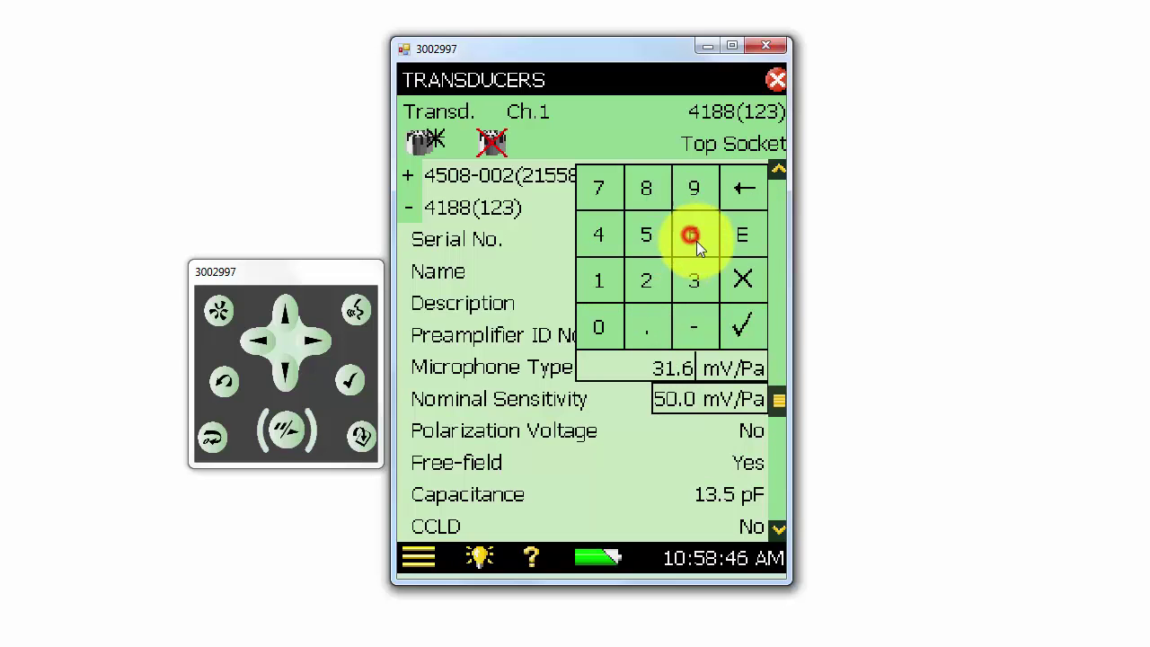
left_click(745, 326)
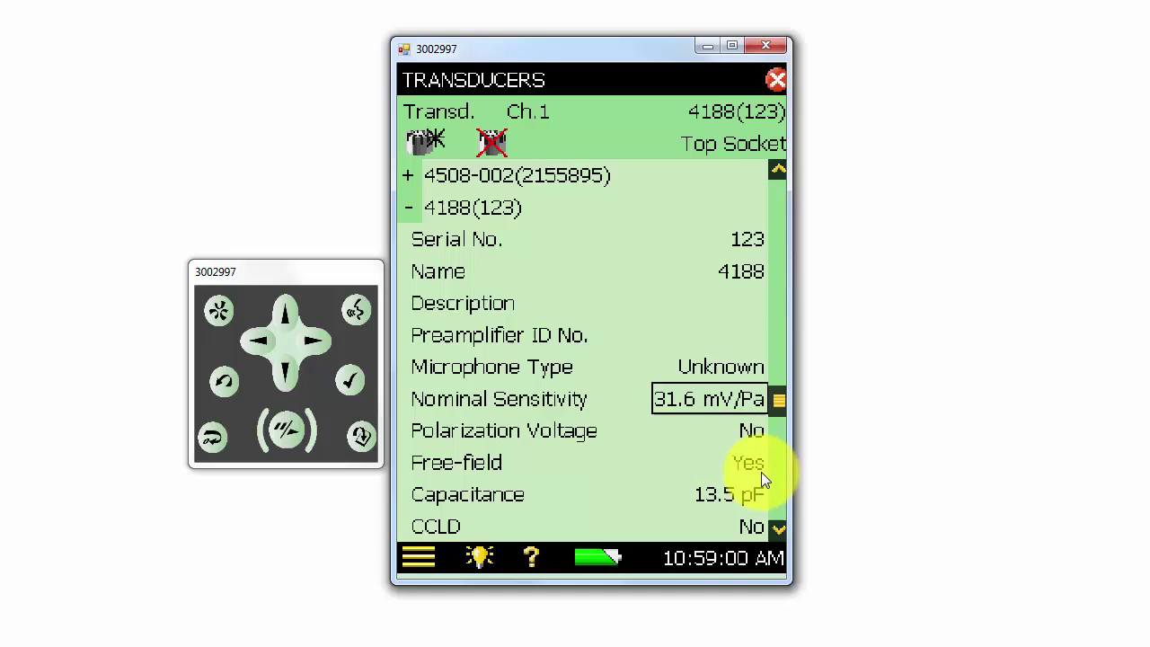
Step: Leave CCLD at No and collapse the 4188(123) entry back into the transducer list
left_click(752, 527)
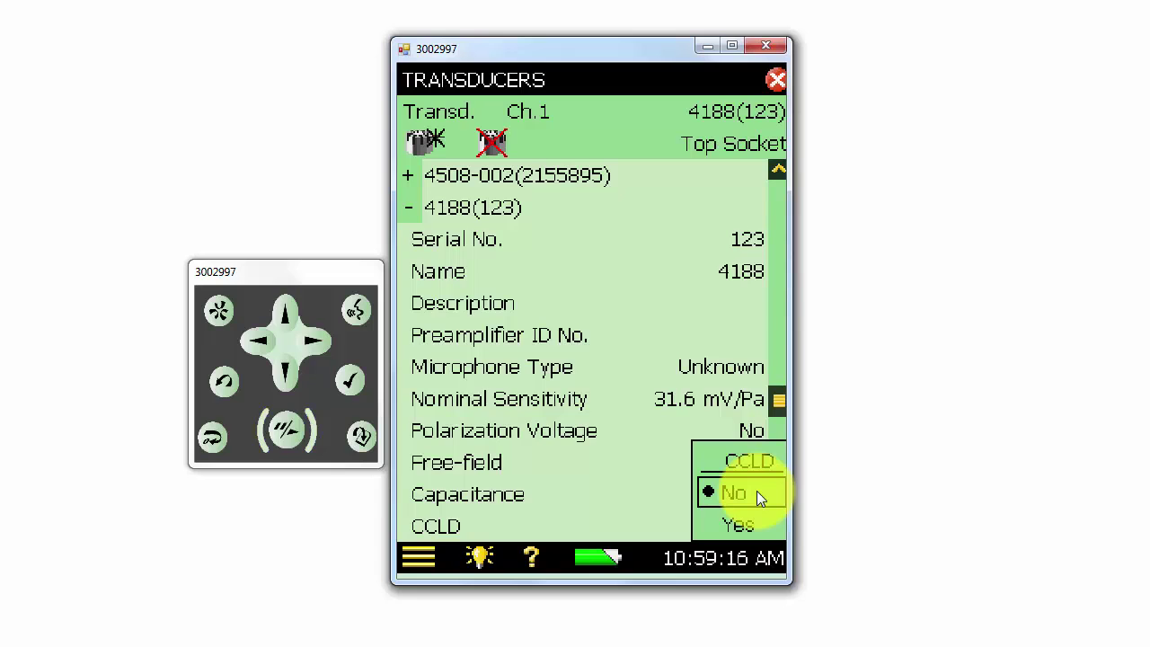
left_click(756, 492)
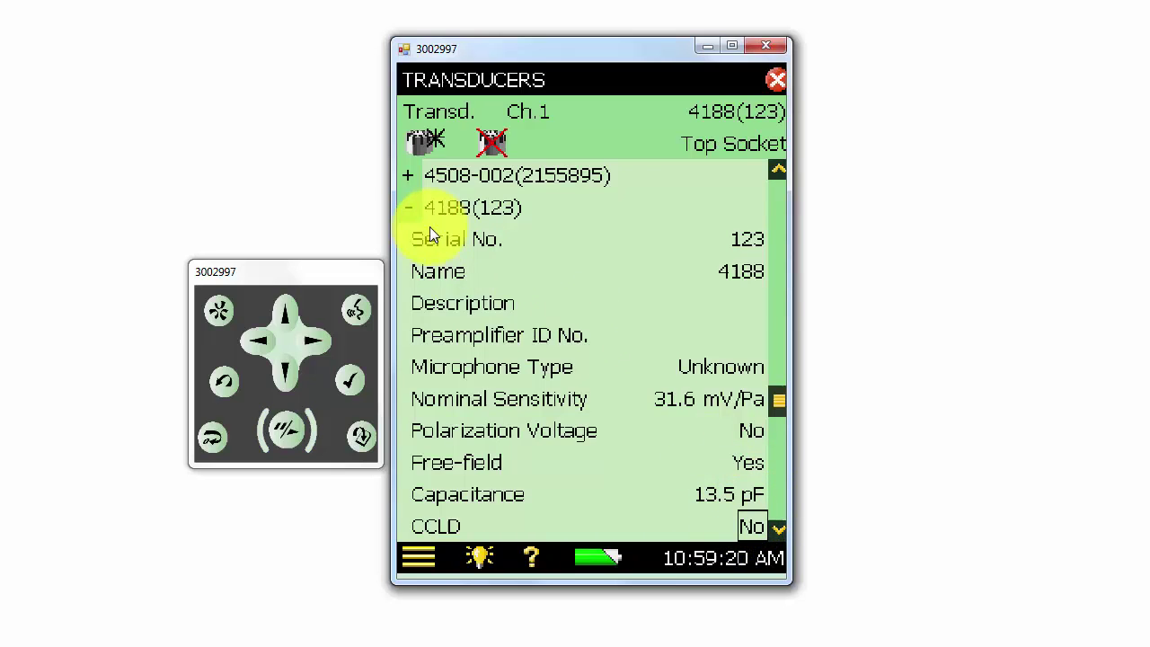
left_click(405, 209)
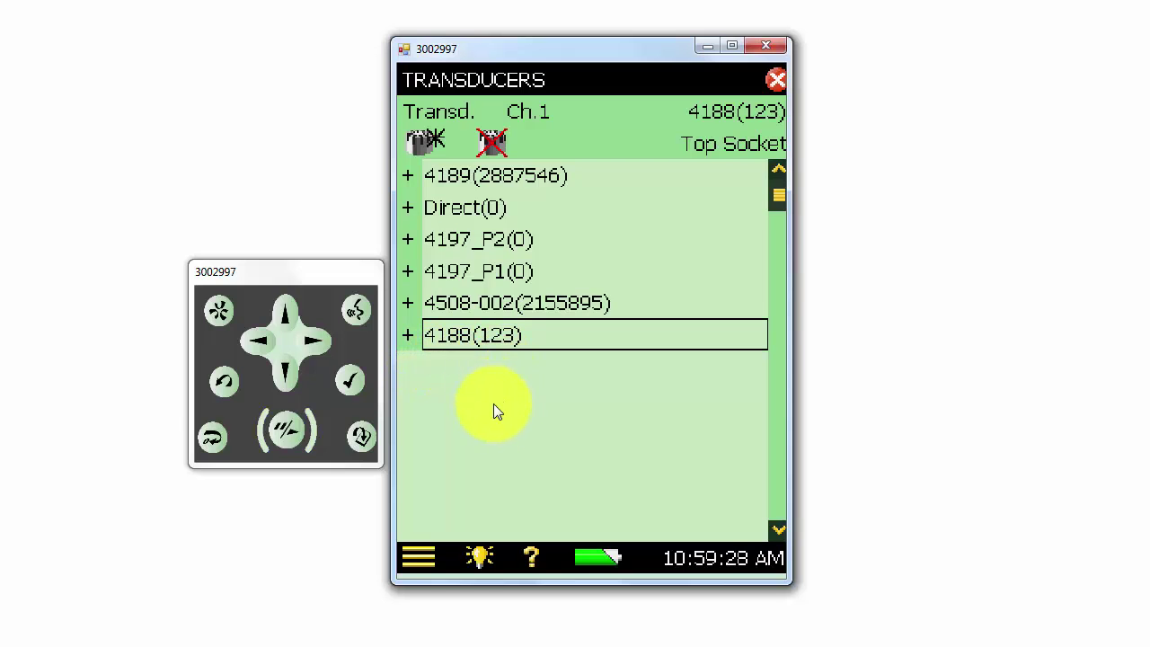
Step: In Setup, select 4188(123) as the Ch.1 input transducer
left_click(420, 555)
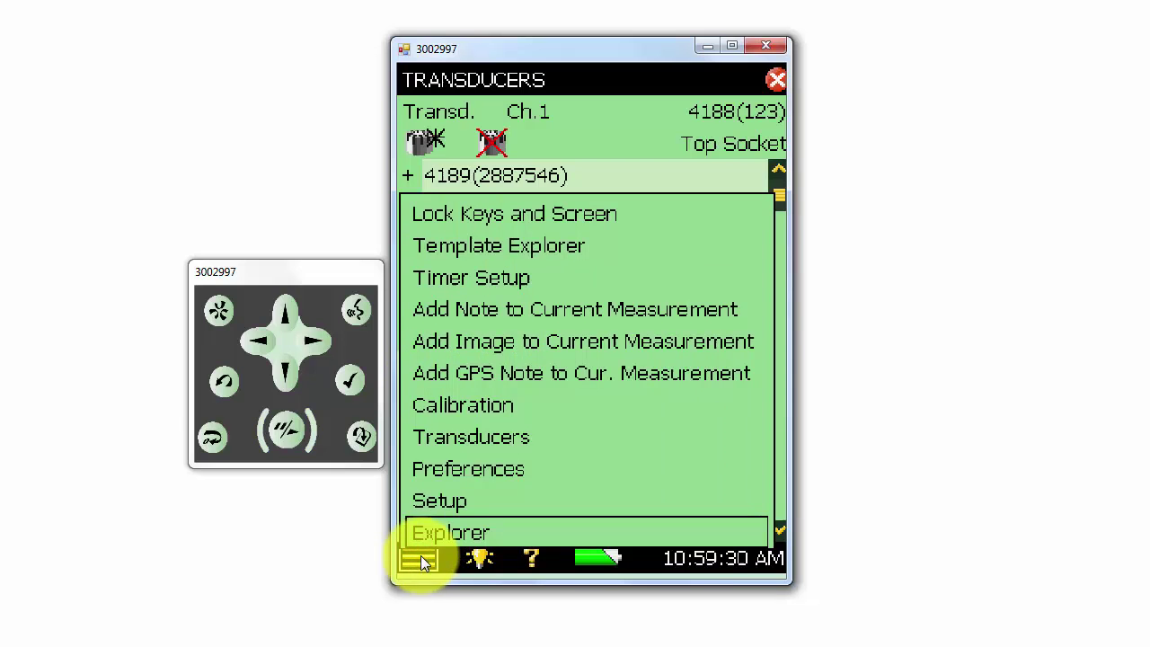
left_click(467, 502)
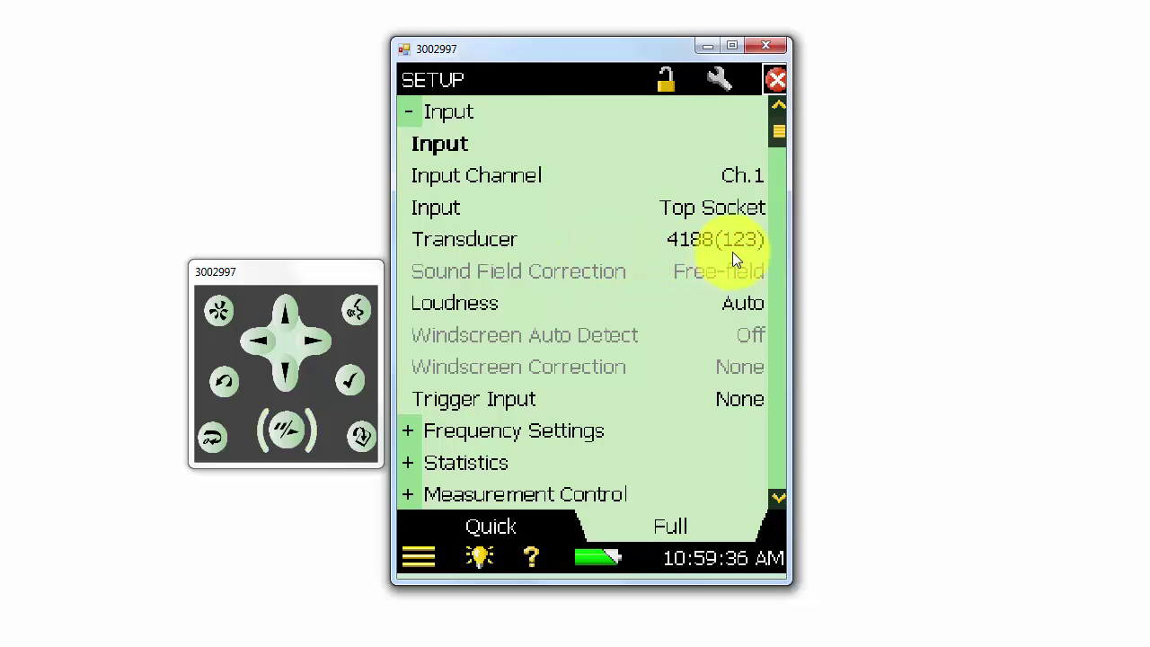
left_click(760, 243)
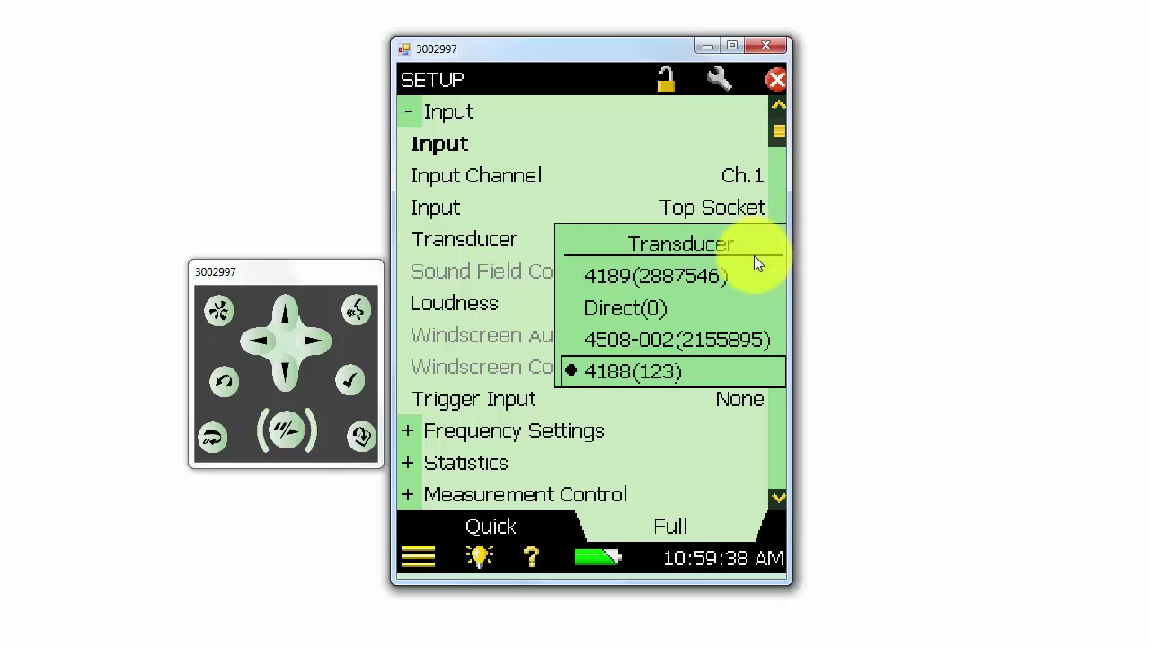
left_click(699, 372)
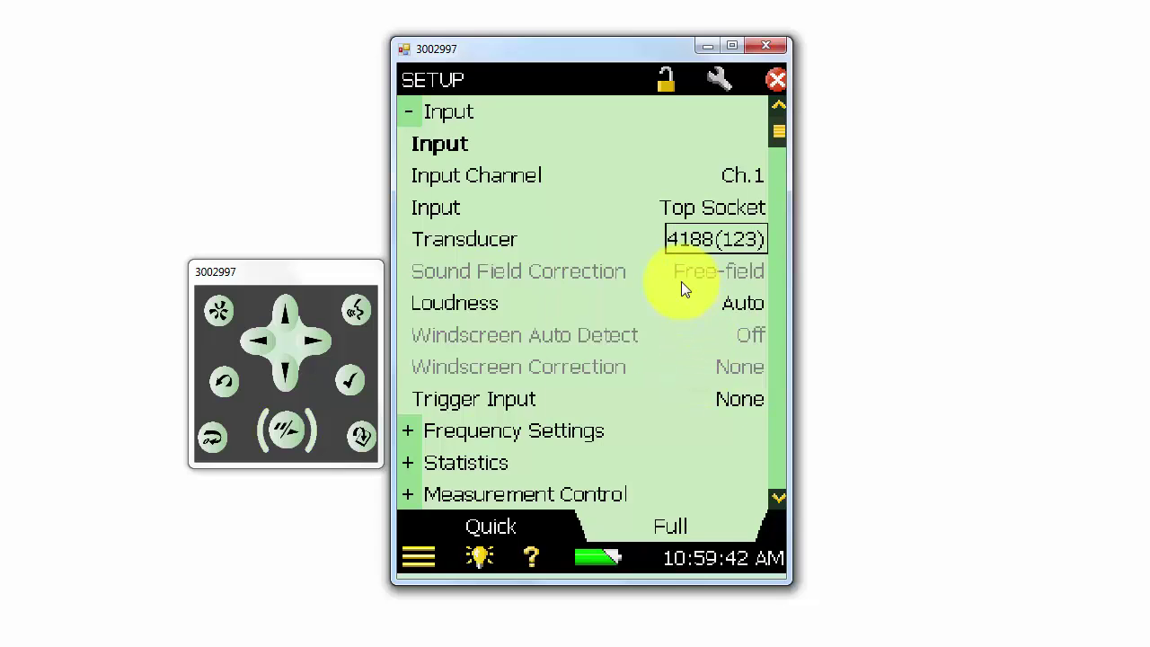